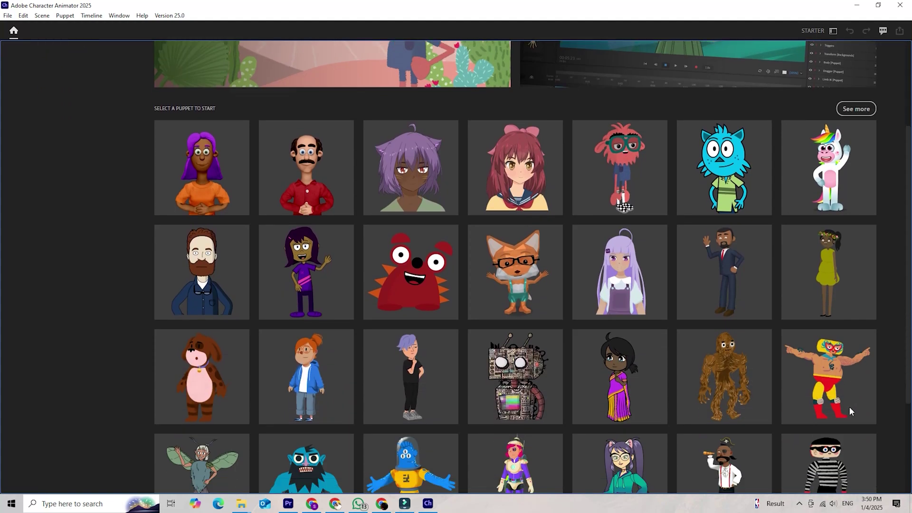
scroll(849, 407, "down", 5)
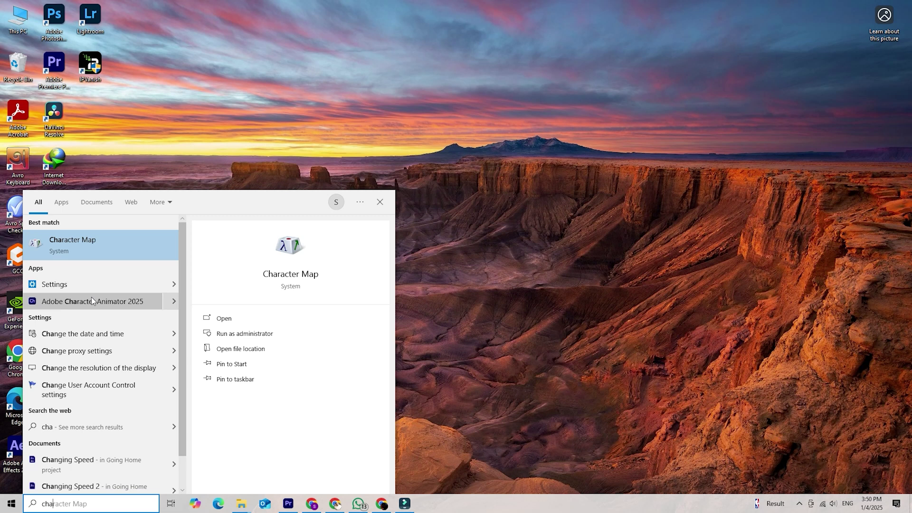
Step: Launch Character Animator, open the Rin starter puppet, and import a recorded speech file
left_click(72, 301)
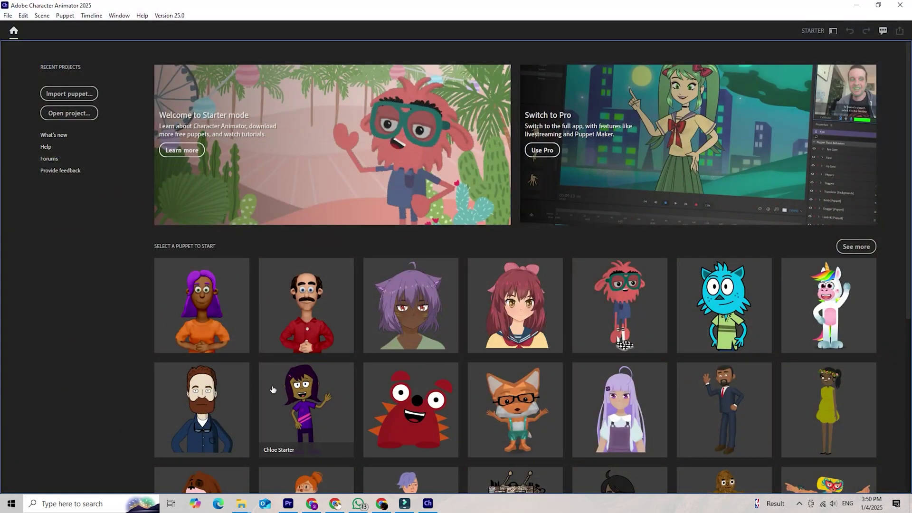
double_click(525, 296)
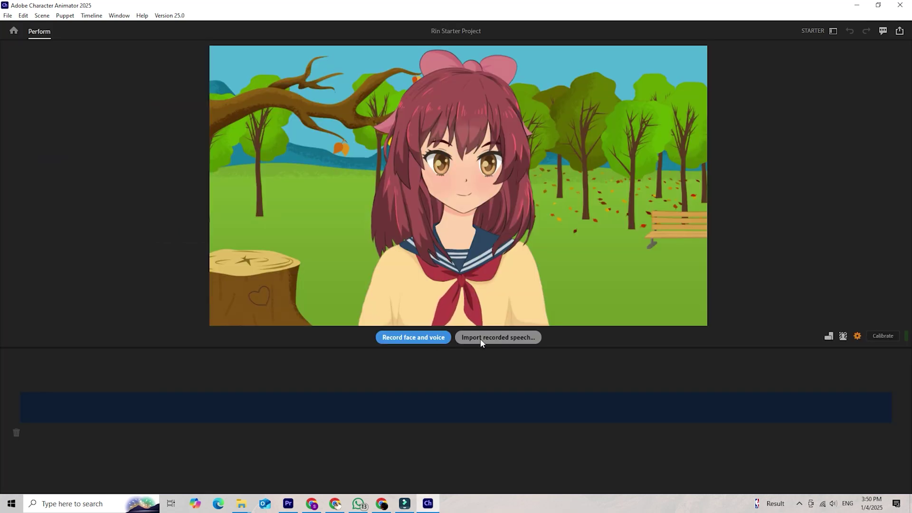
left_click(529, 339)
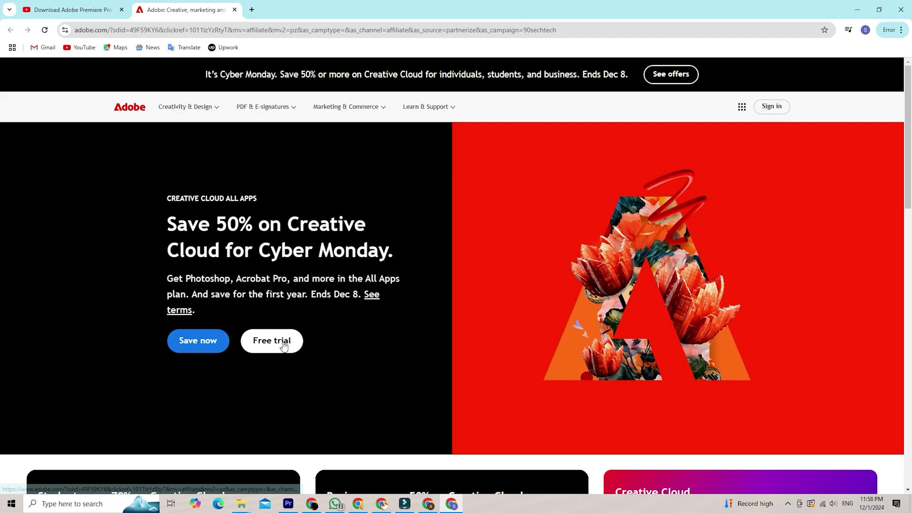
Step: Start the Creative Cloud free trial and highlight the All Apps plan card's description
left_click(272, 341)
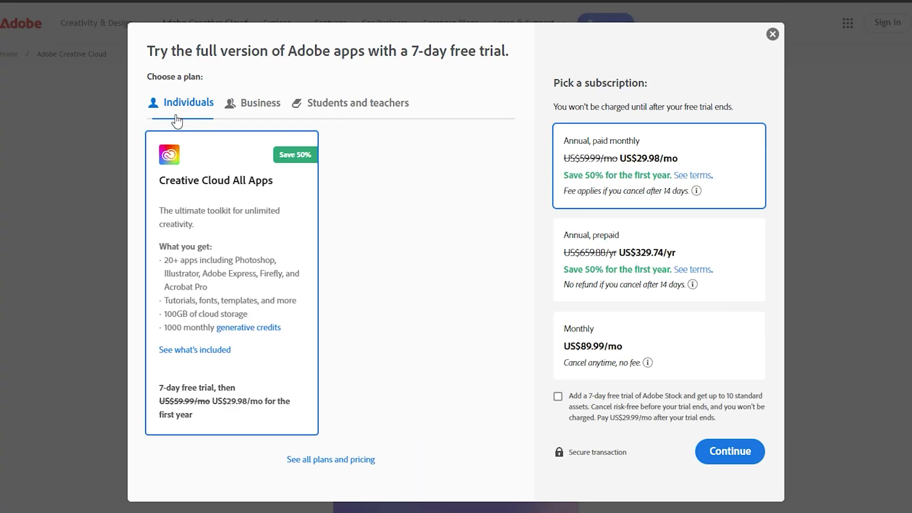
left_click_drag(159, 182, 296, 260)
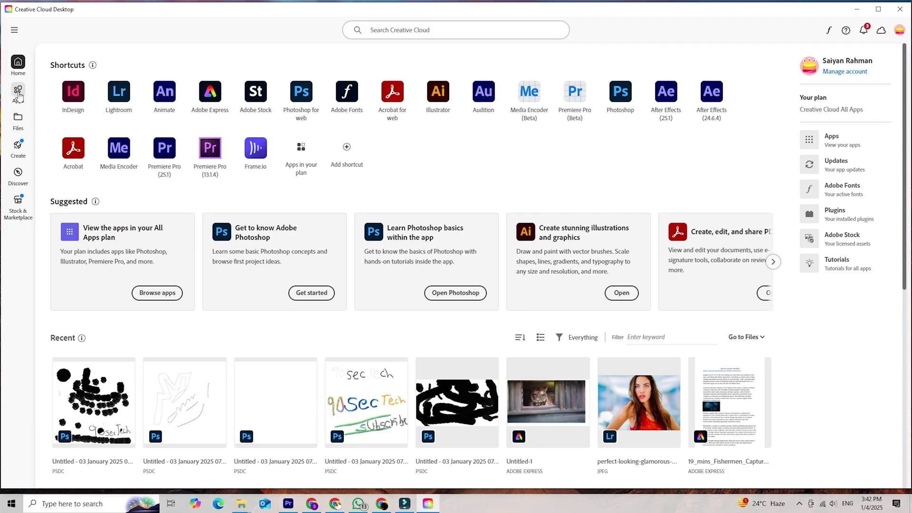
Step: Show the full Creative Cloud Desktop apps list and install Character Animator
left_click(18, 93)
scroll(627, 307, "down", 3)
scroll(627, 306, "down", 2)
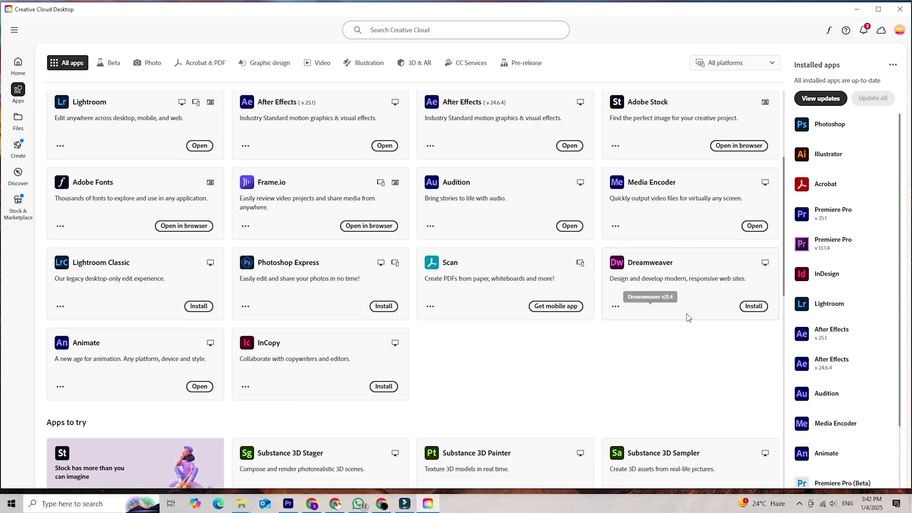
scroll(688, 318, "down", 3)
scroll(689, 317, "down", 3)
scroll(684, 313, "down", 3)
scroll(641, 320, "down", 2)
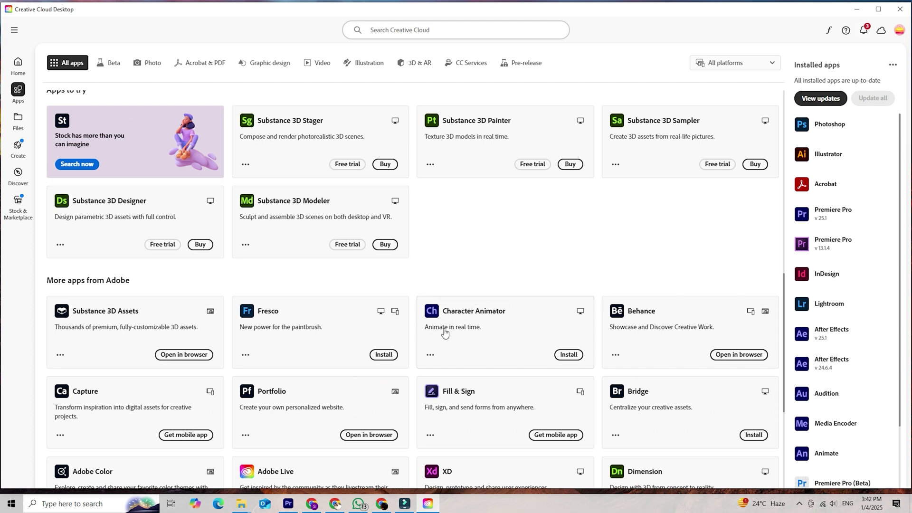
left_click(568, 354)
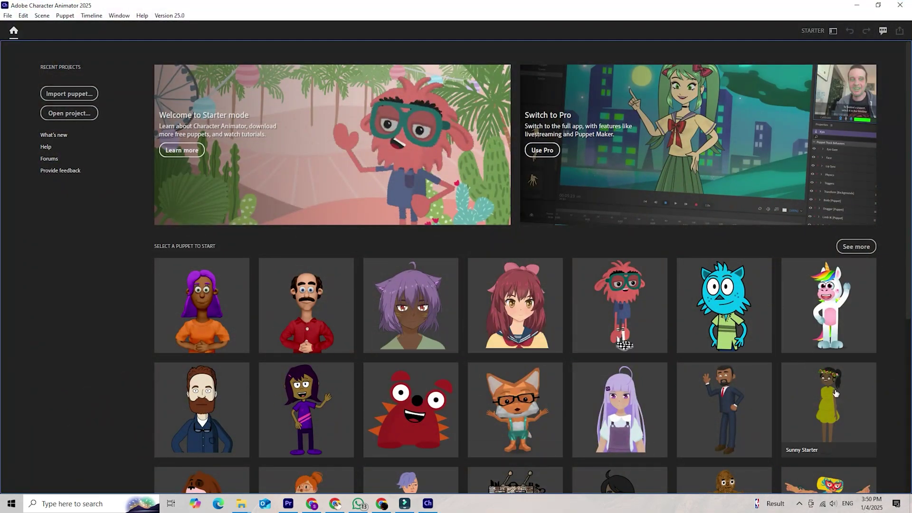
scroll(857, 417, "down", 5)
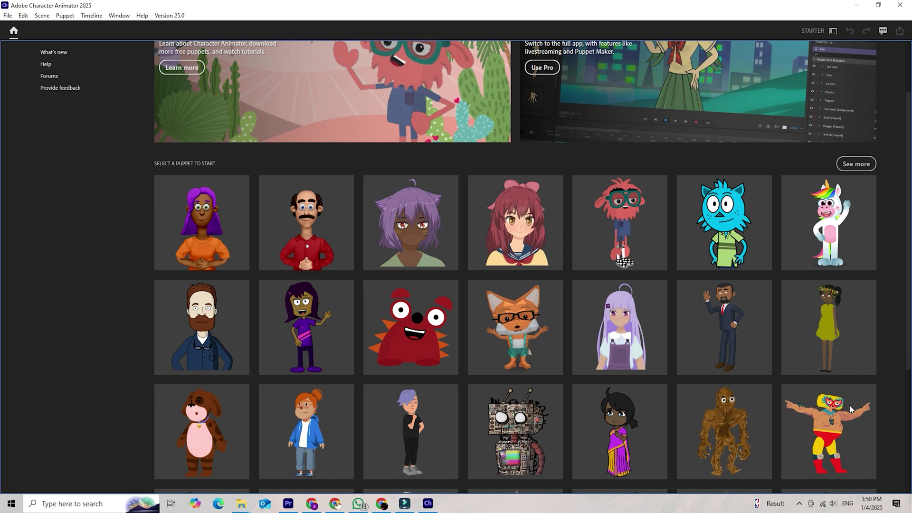
scroll(849, 407, "down", 5)
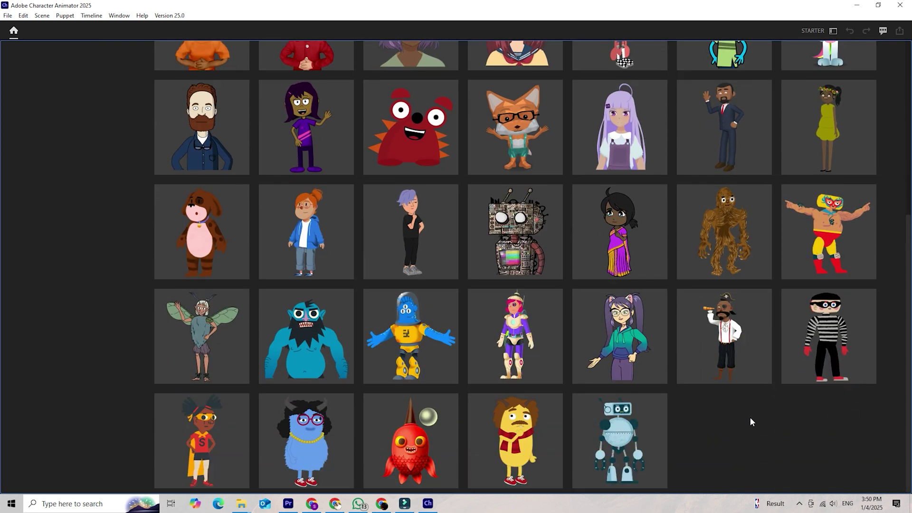
scroll(754, 420, "up", 5)
scroll(757, 410, "up", 5)
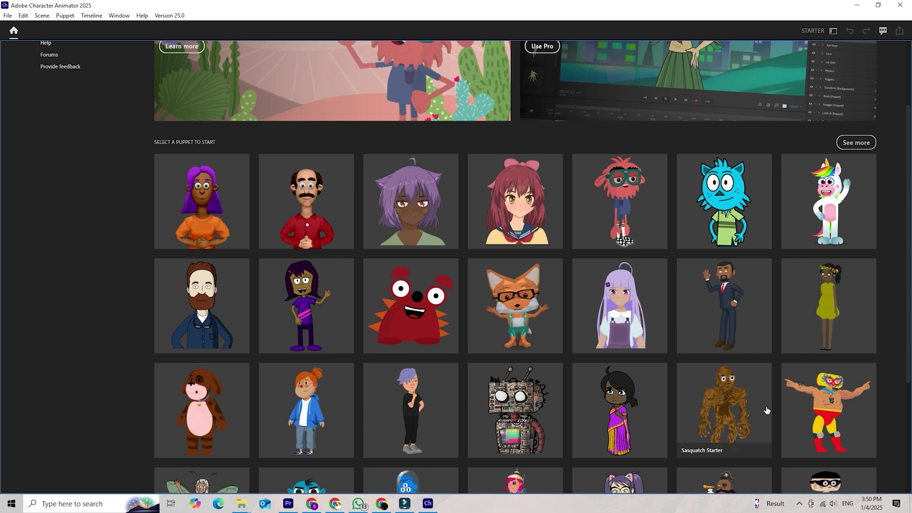
scroll(528, 200, "up", 2)
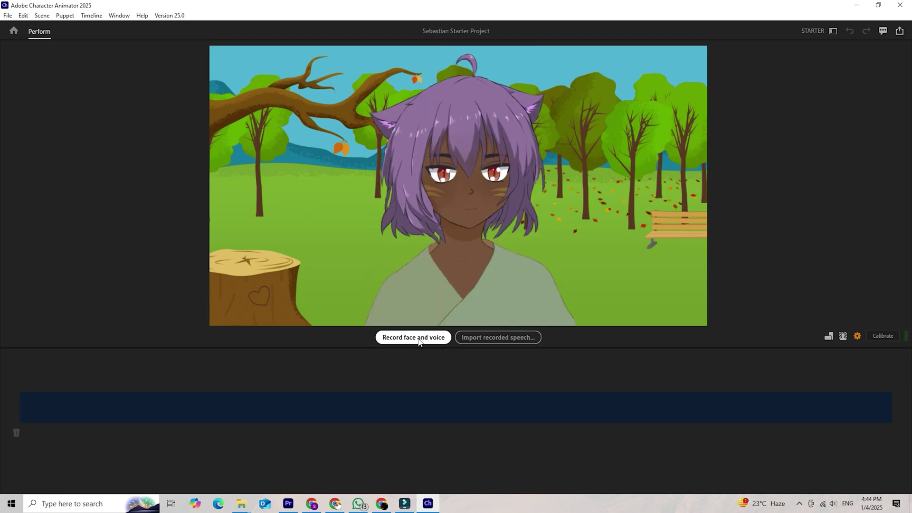
Step: Try recording face and voice, open Audio Hardware preferences from the warning, then cancel
left_click(415, 338)
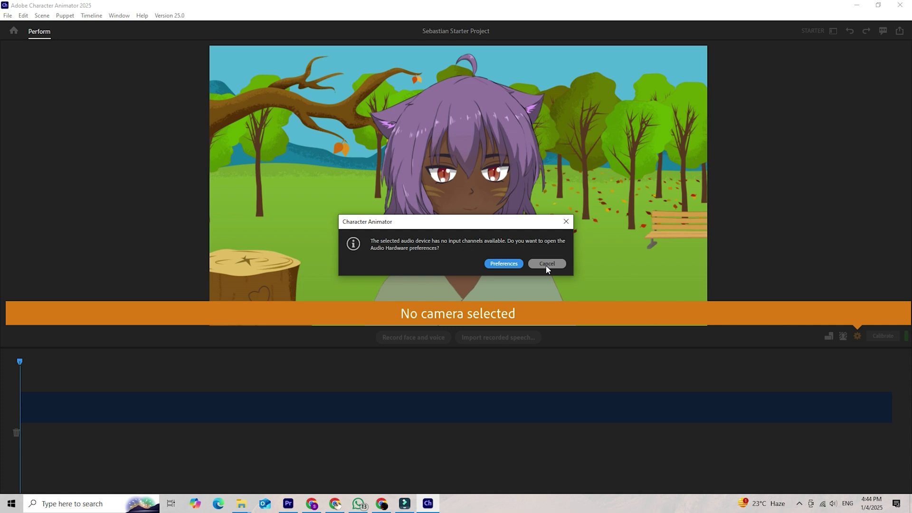
left_click(511, 265)
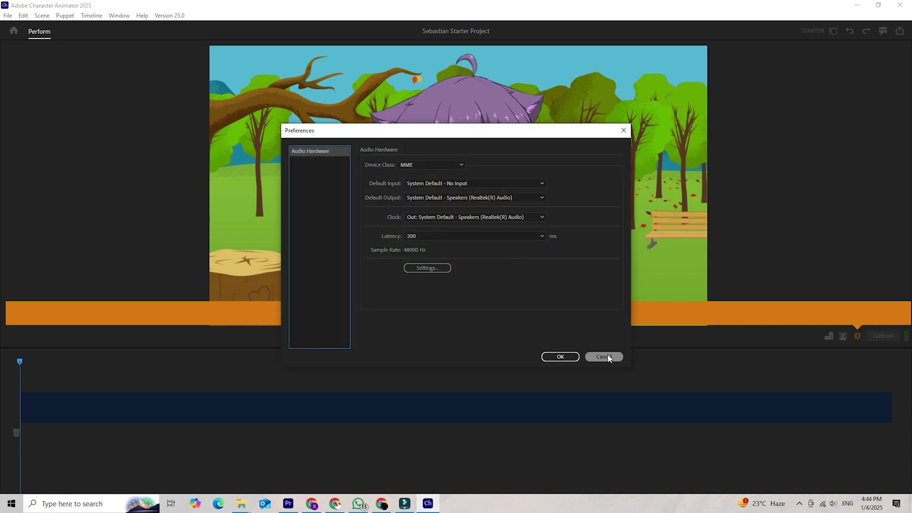
left_click(607, 357)
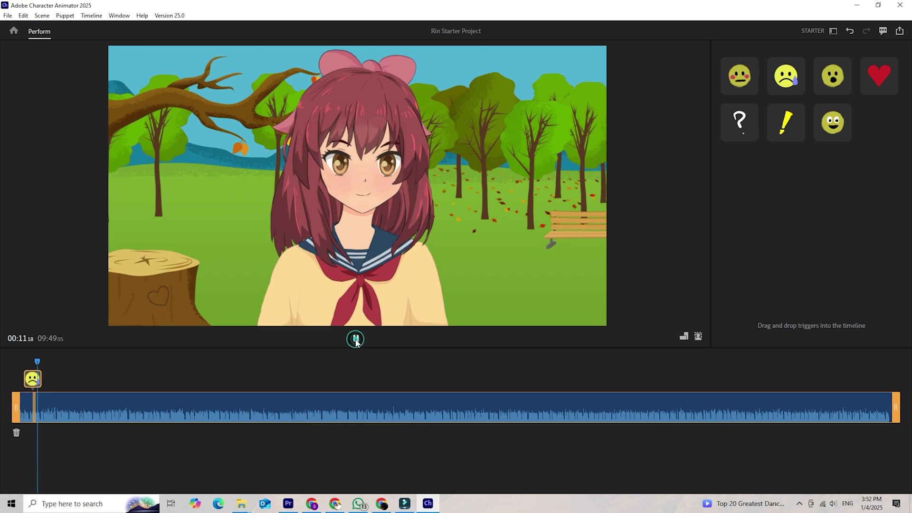
Step: Stop Rin's playback, move the playhead to 00:34, add the ! trigger, and bring up the Starter/Pro choice
left_click(357, 339)
left_click_drag(38, 362, 70, 361)
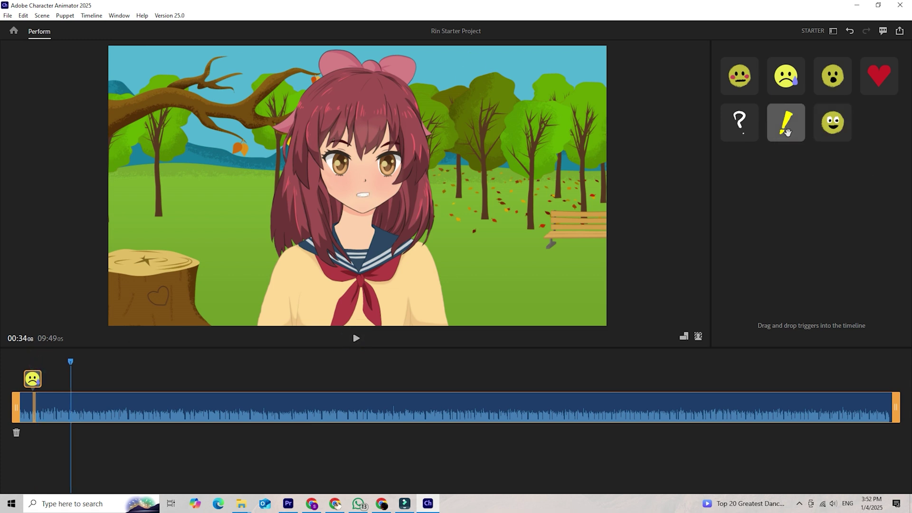
mouse_move(785, 122)
left_mouse_down()
mouse_move(91, 388)
mouse_move(72, 367)
left_mouse_up()
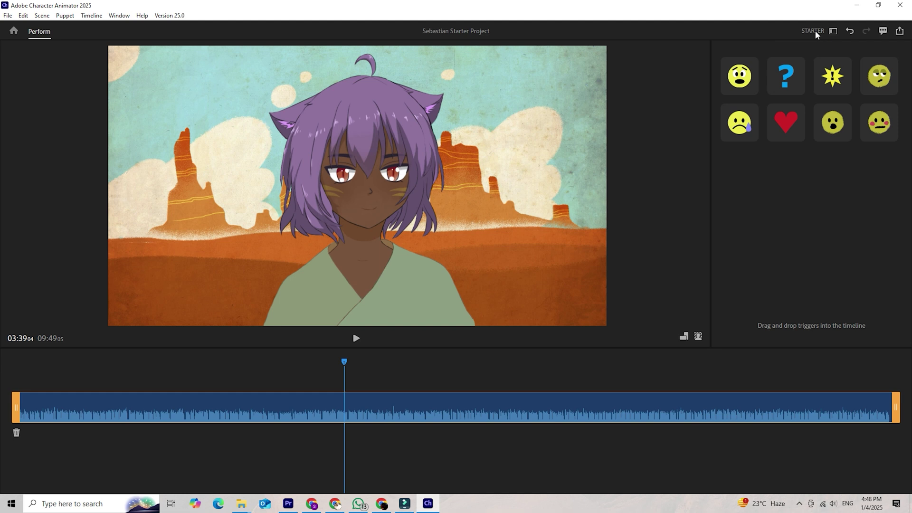
left_click(814, 30)
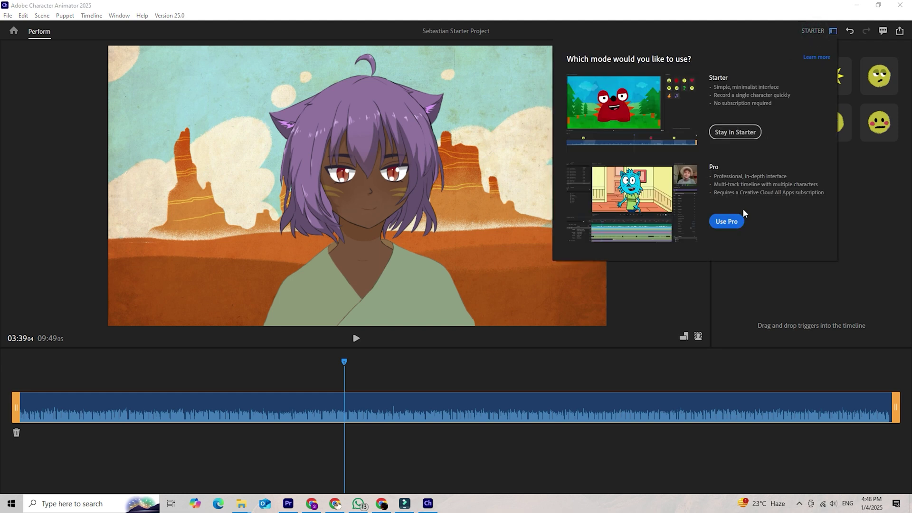
Step: Switch to Pro mode, collapse Tracked Handles, pull Wampler's arm off his hip, then deselect him
left_click(720, 222)
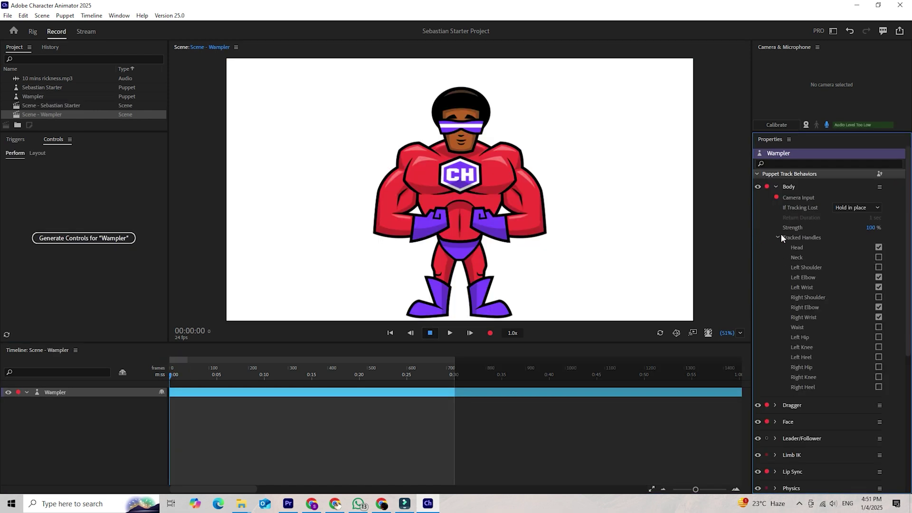
left_click(777, 237)
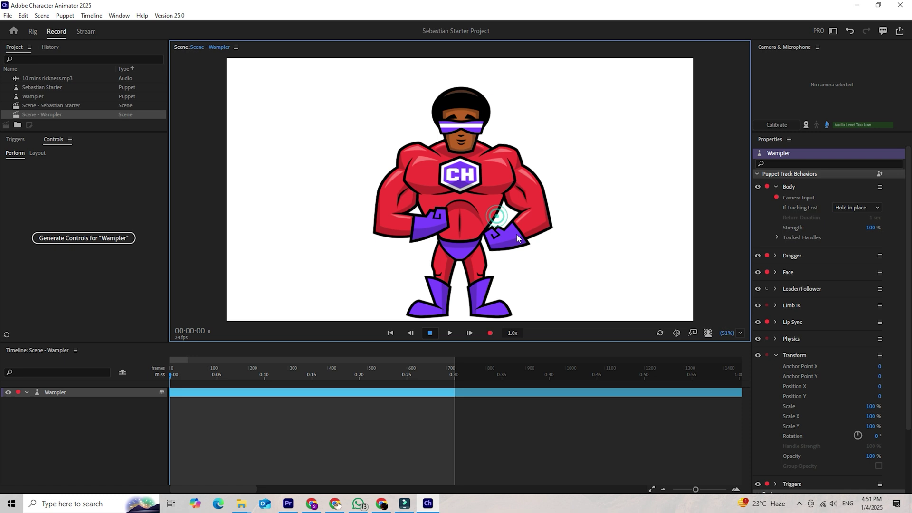
mouse_move(517, 233)
left_mouse_down()
mouse_move(487, 248)
mouse_move(562, 212)
left_mouse_up()
left_click(477, 418)
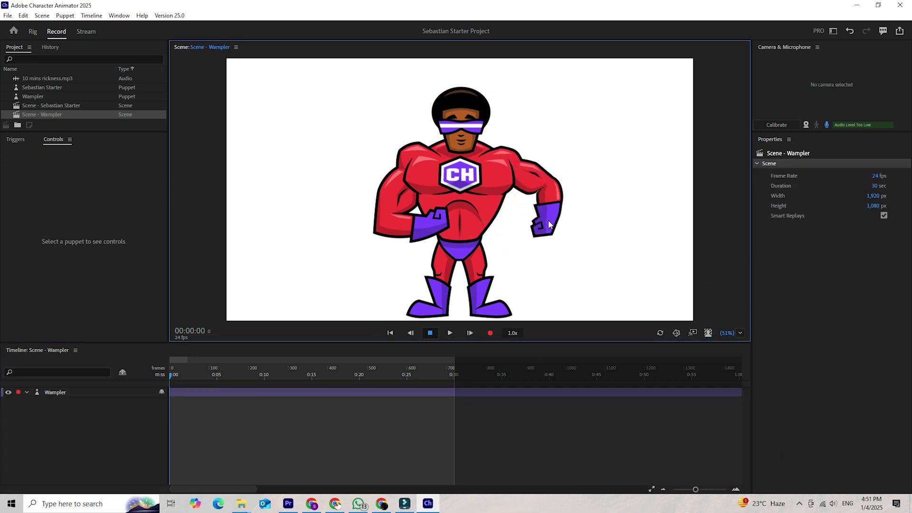
Step: Give Wampler 44% gravity at 198° and 24% wind, then play and stop the scene
left_click(206, 392)
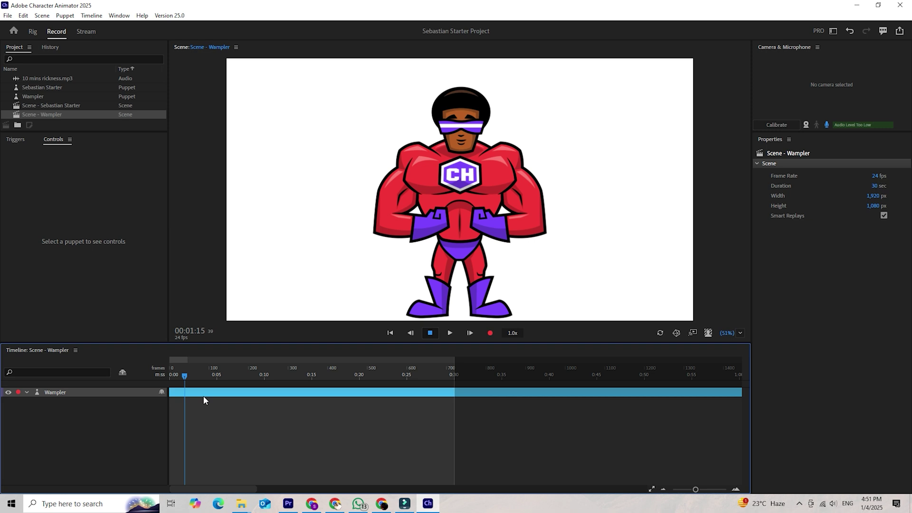
left_click_drag(875, 408, 890, 408)
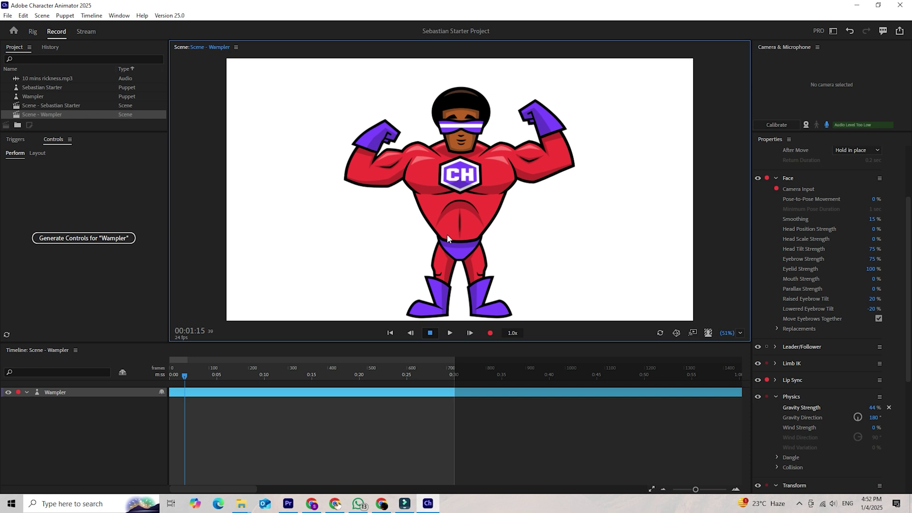
scroll(809, 383, "down", 1)
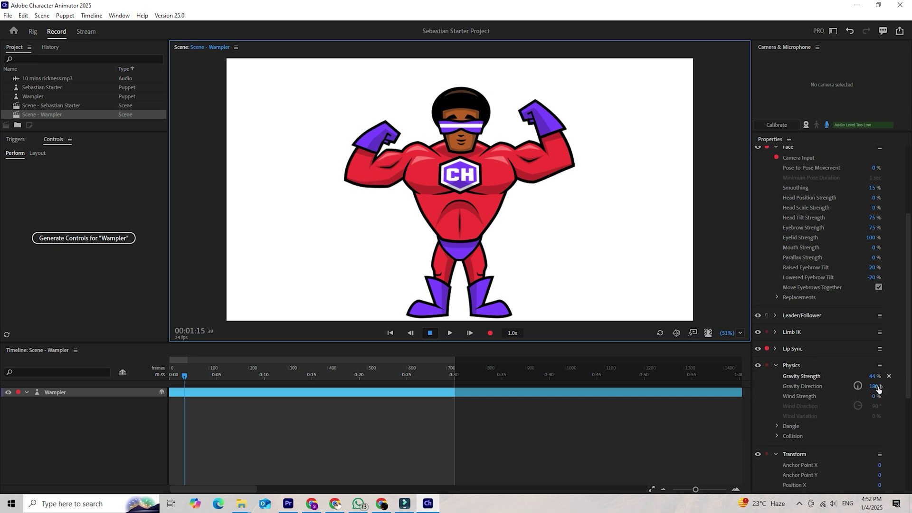
mouse_move(876, 386)
left_mouse_down()
mouse_move(878, 406)
mouse_move(884, 395)
left_mouse_up()
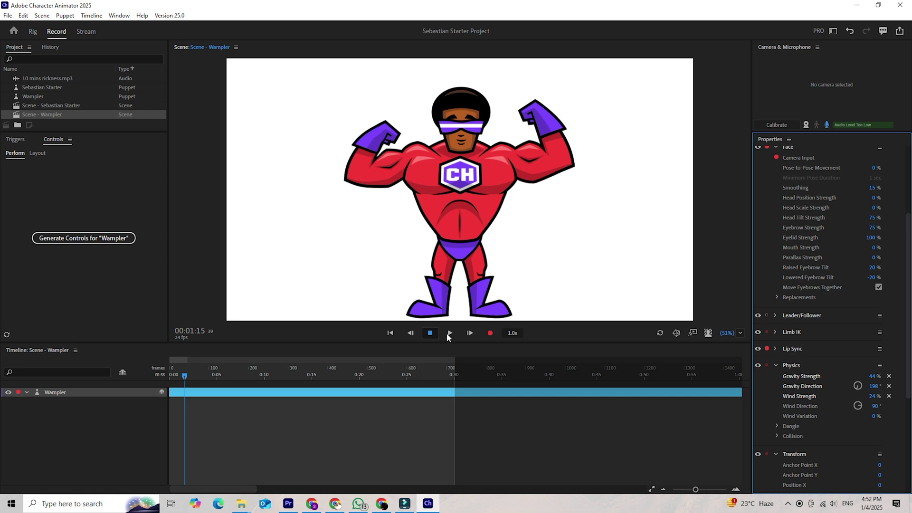
left_click(452, 333)
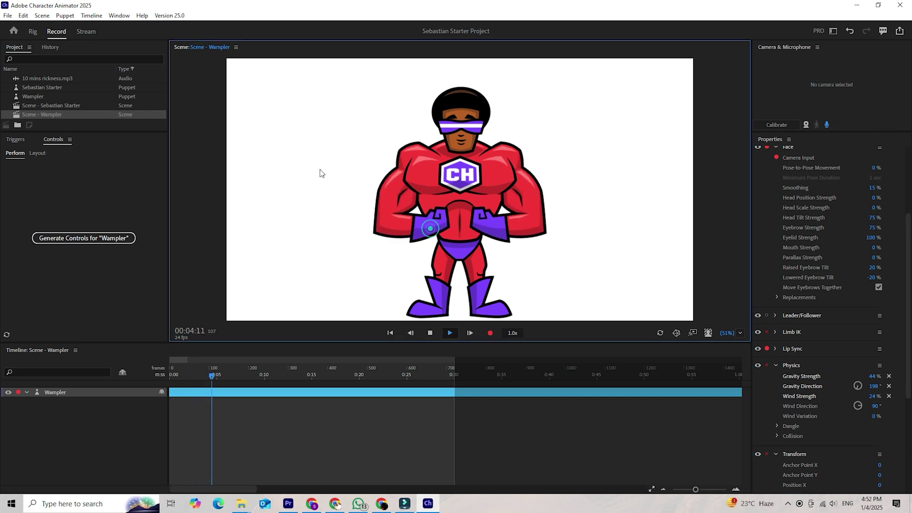
left_click(429, 332)
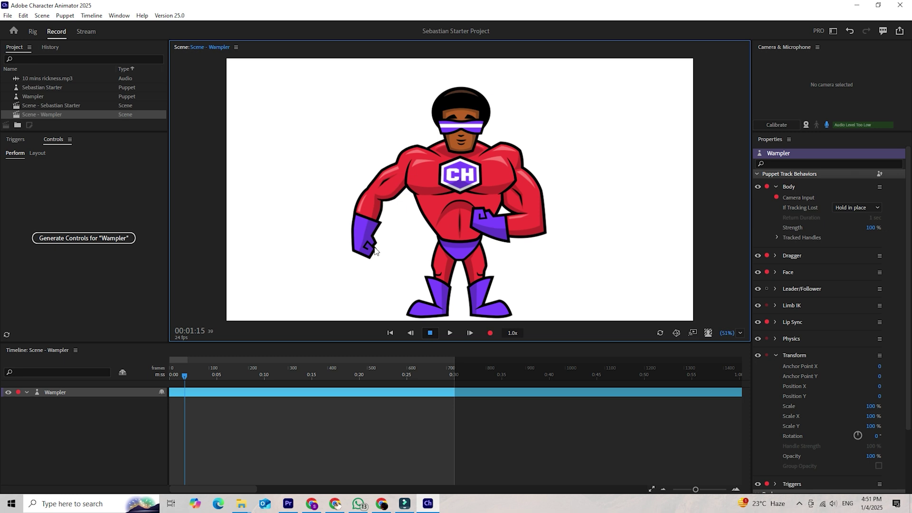
Step: Raise both of Wampler's arms into a flex, lifting the right hand higher and outward
mouse_move(393, 254)
left_mouse_down()
mouse_move(378, 129)
mouse_move(390, 127)
left_mouse_up()
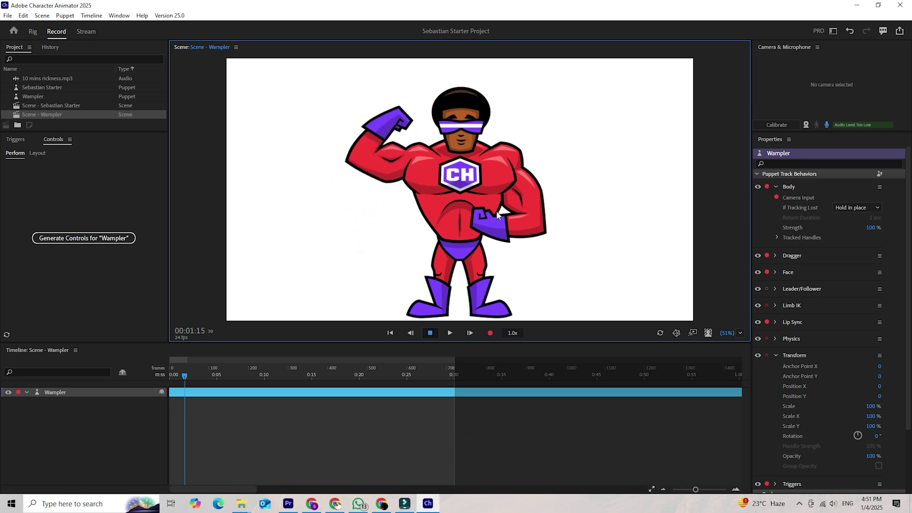
left_click_drag(498, 214, 536, 125)
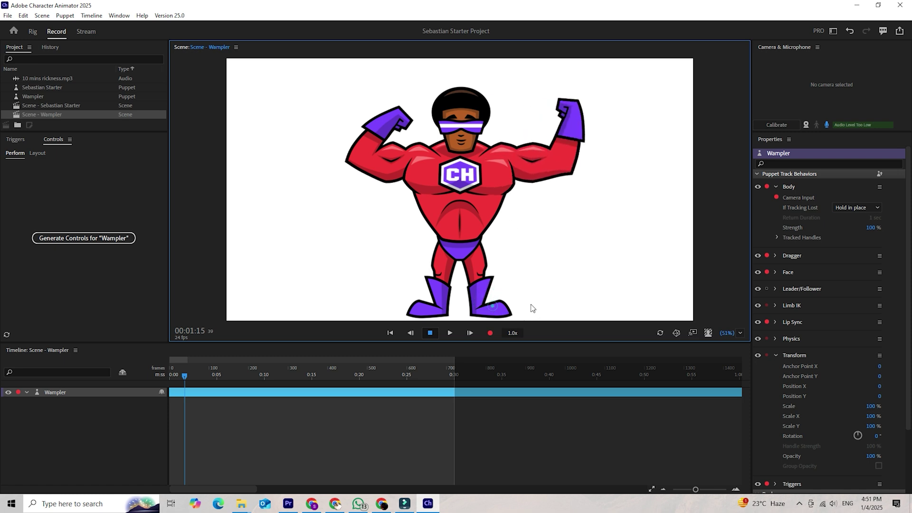
left_click_drag(533, 127, 566, 107)
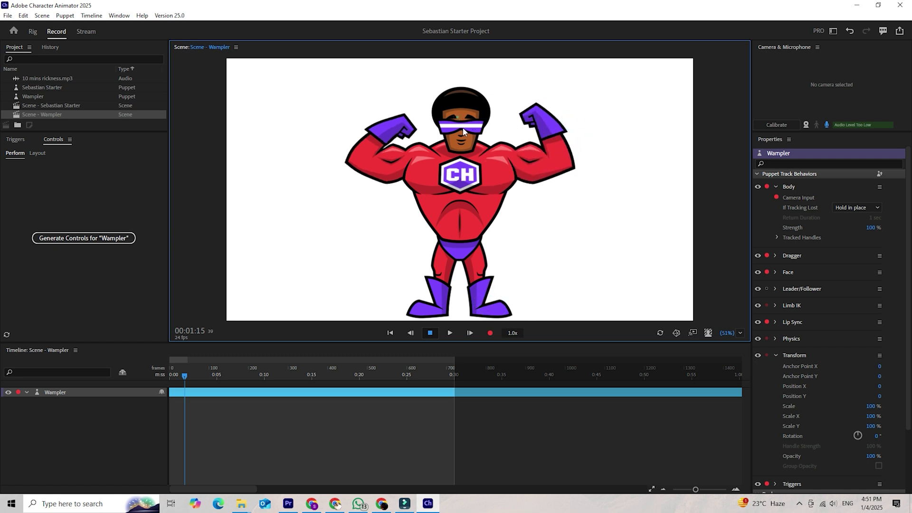
Step: Collapse the Body behavior settings, expand Dragger, and test dragging on Wampler's face
left_click(758, 175)
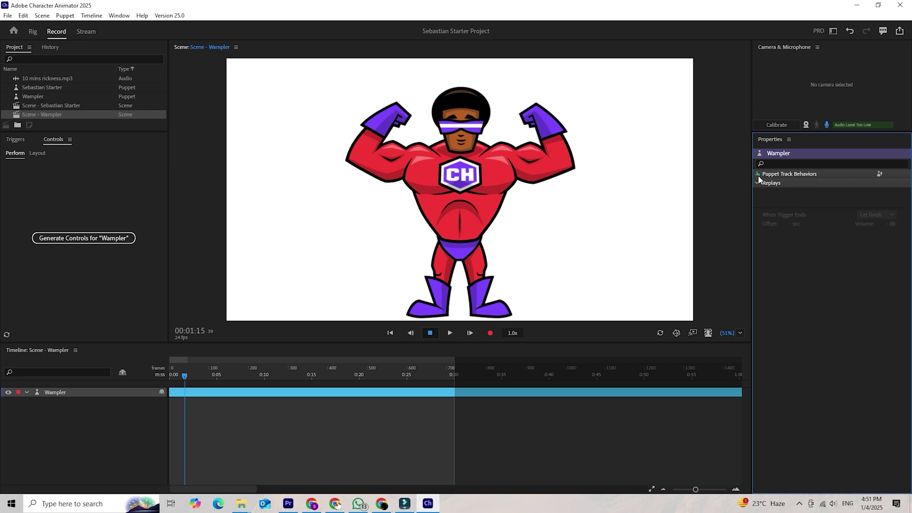
left_click(758, 175)
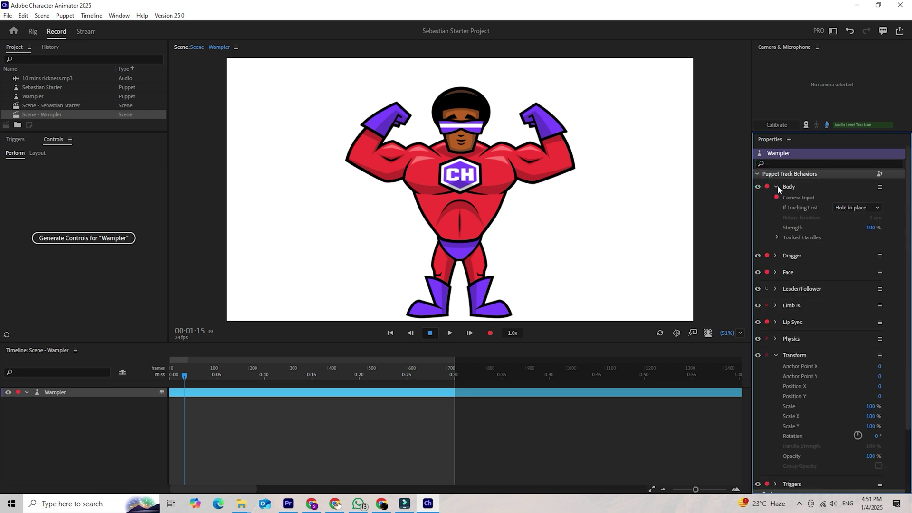
left_click(775, 187)
left_click(776, 203)
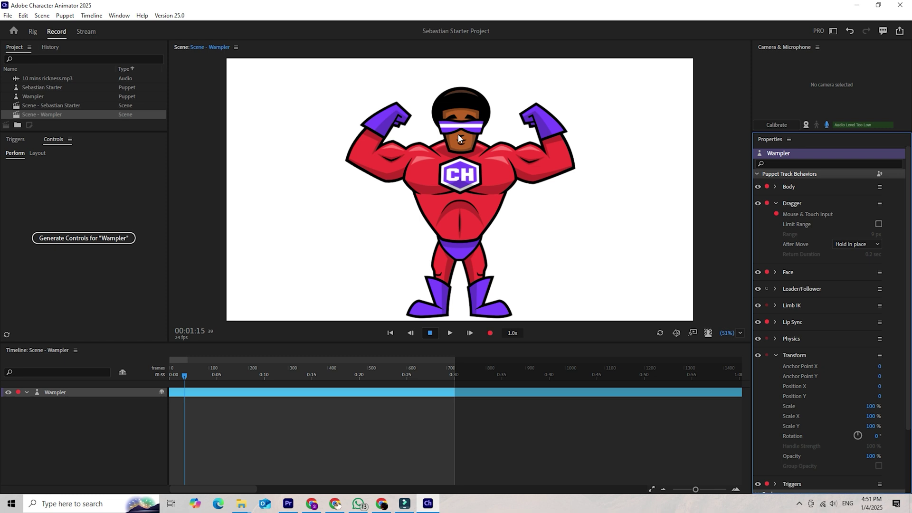
left_click_drag(463, 127, 471, 128)
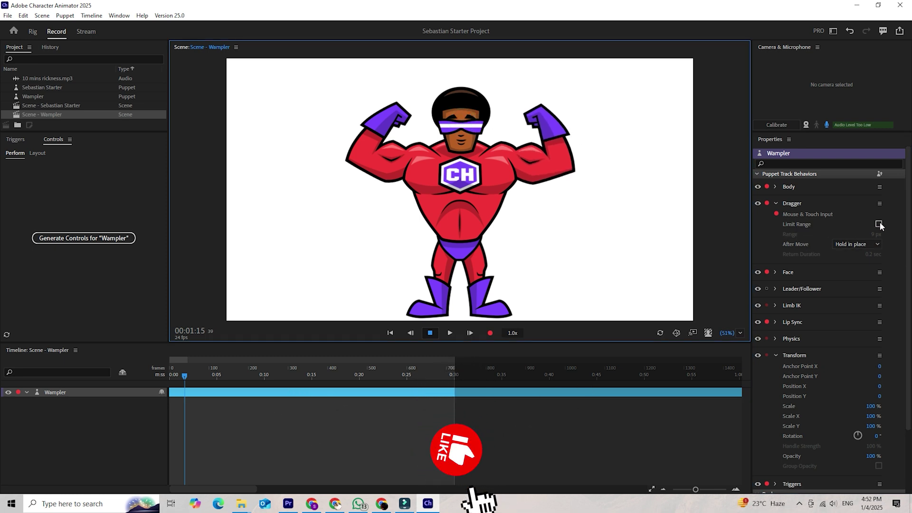
Step: Toggle Dragger's Limit Range on and off, expand Face settings, and raise the right arm higher
left_click(879, 224)
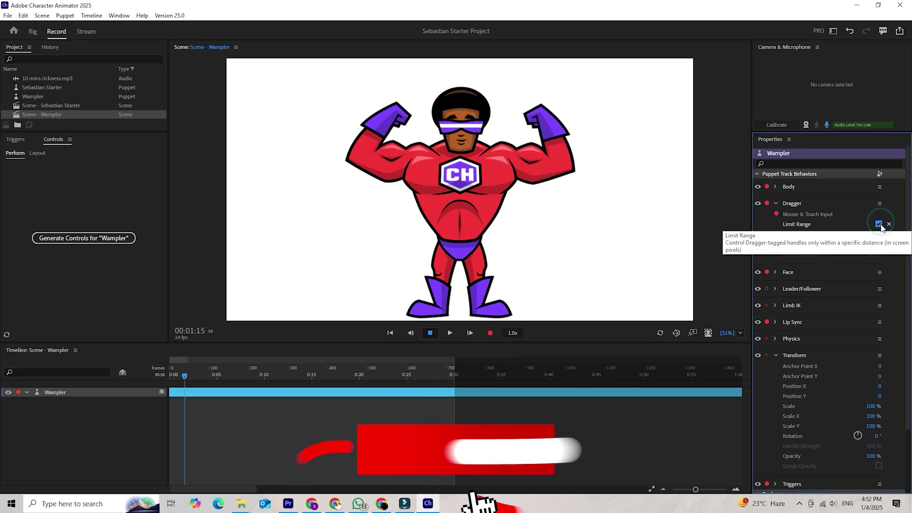
left_click(878, 224)
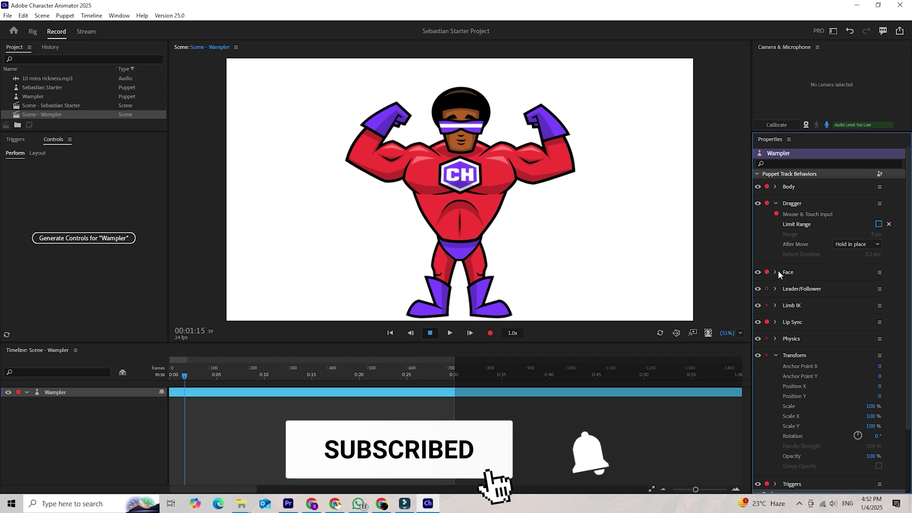
left_click(779, 272)
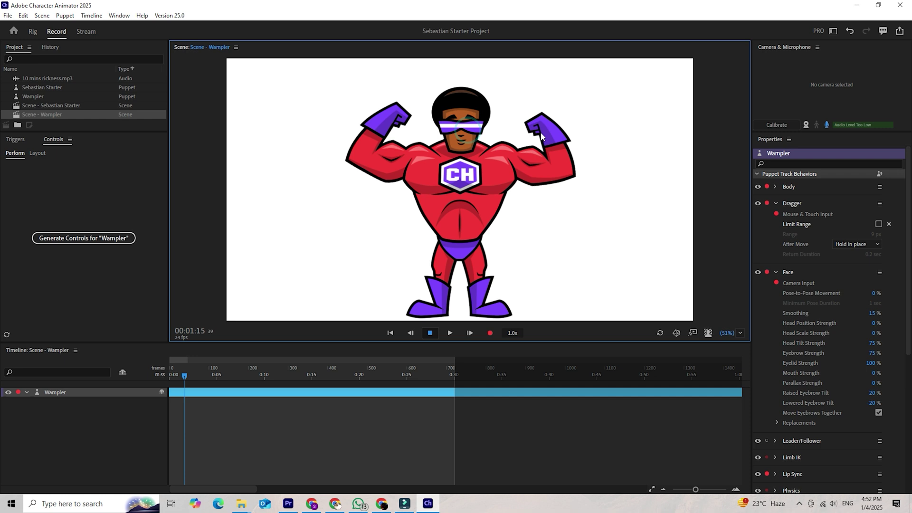
left_click_drag(541, 132, 536, 108)
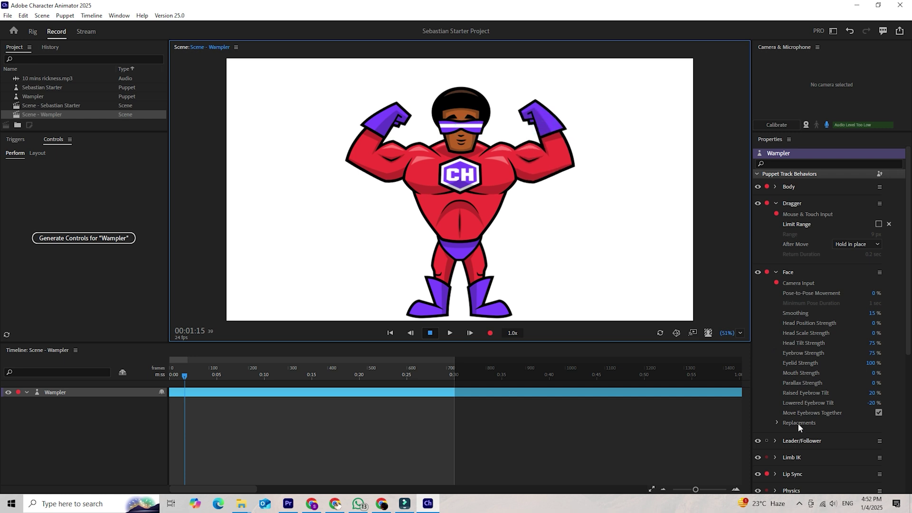
scroll(790, 456, "down", 2)
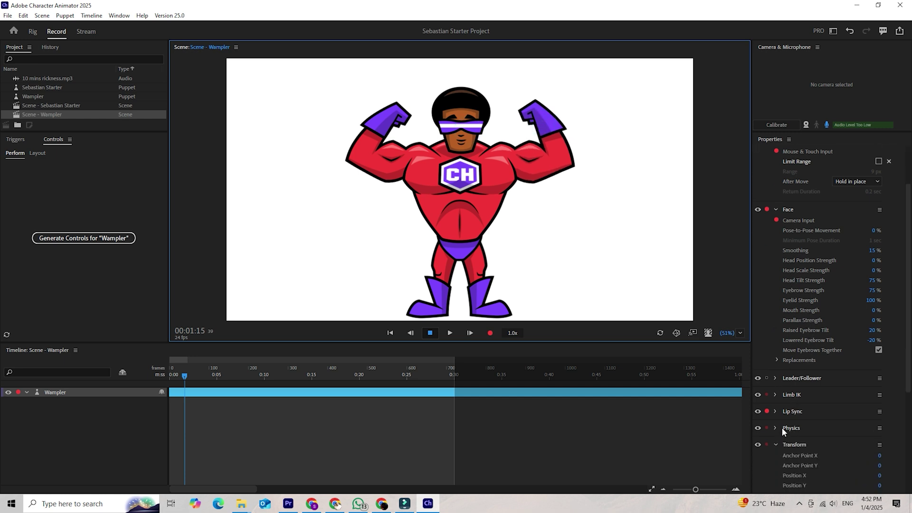